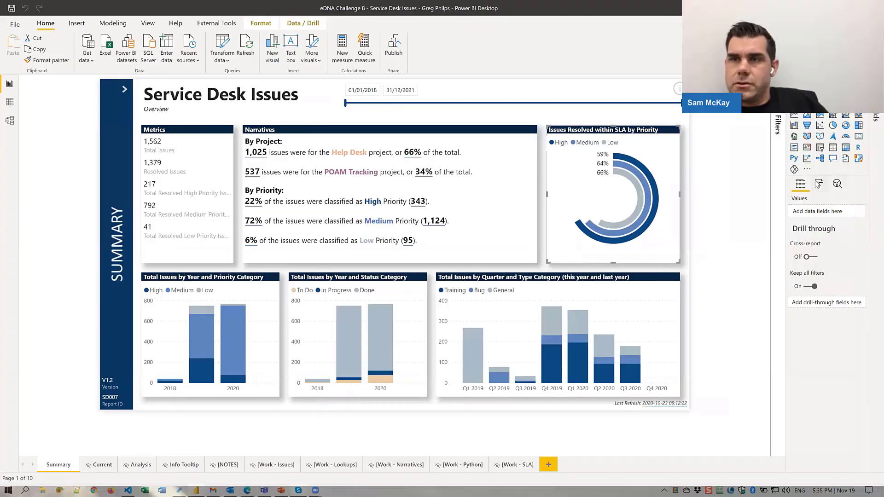
Step: Inspect the general position and size settings of the selected element in the Issues Resolved within SLA by Priority area
left_click(819, 184)
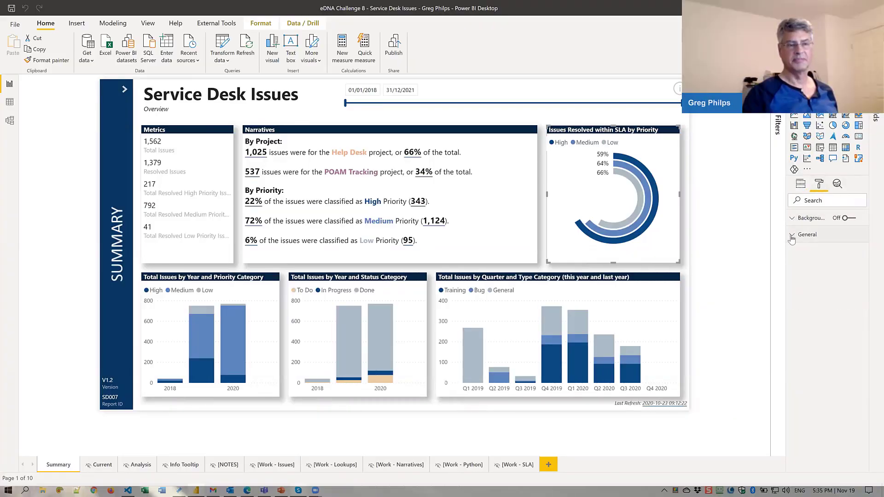
left_click(792, 236)
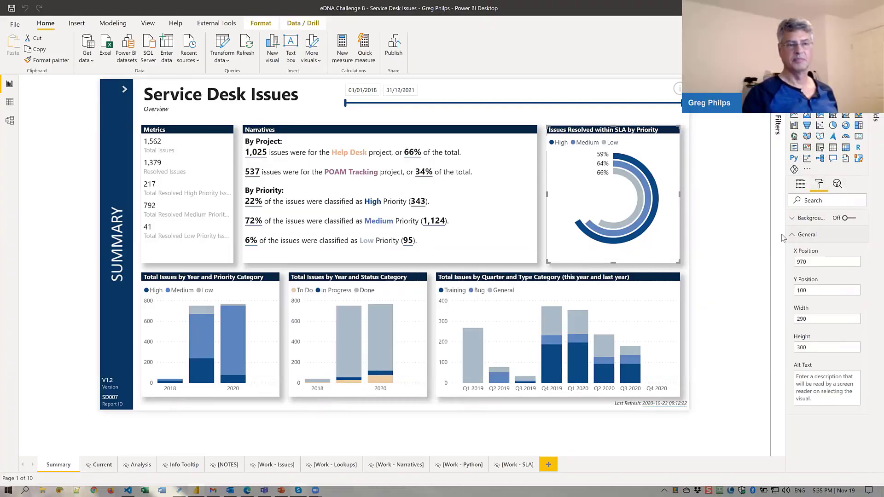
left_click(666, 241)
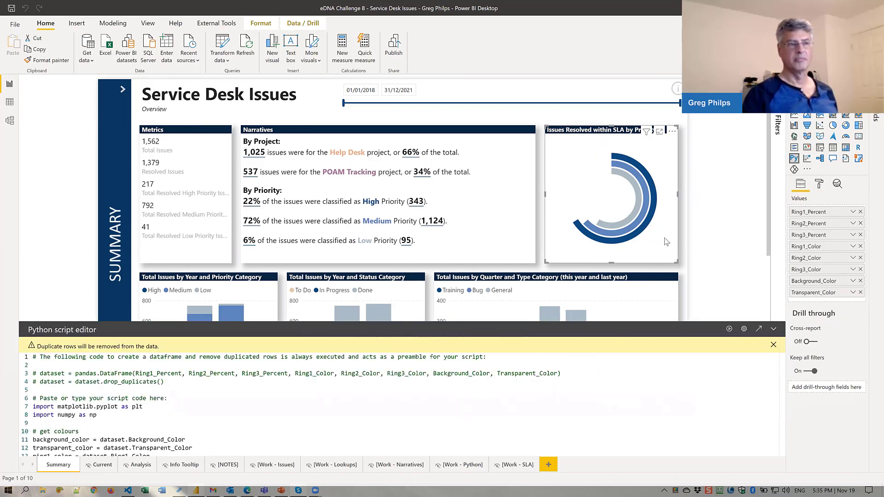
Step: Switch the Narratives visual's shadow off and back on to compare its look
left_click(491, 232)
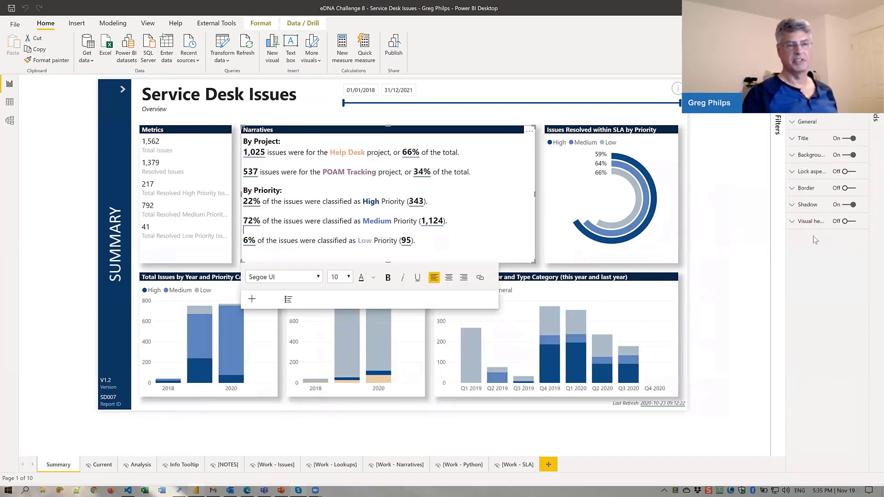
left_click(790, 206)
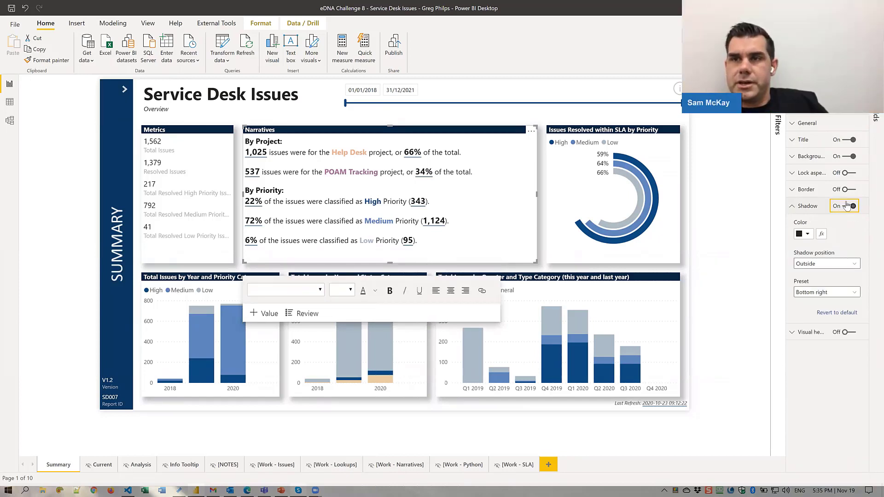
left_click(847, 206)
left_click(846, 207)
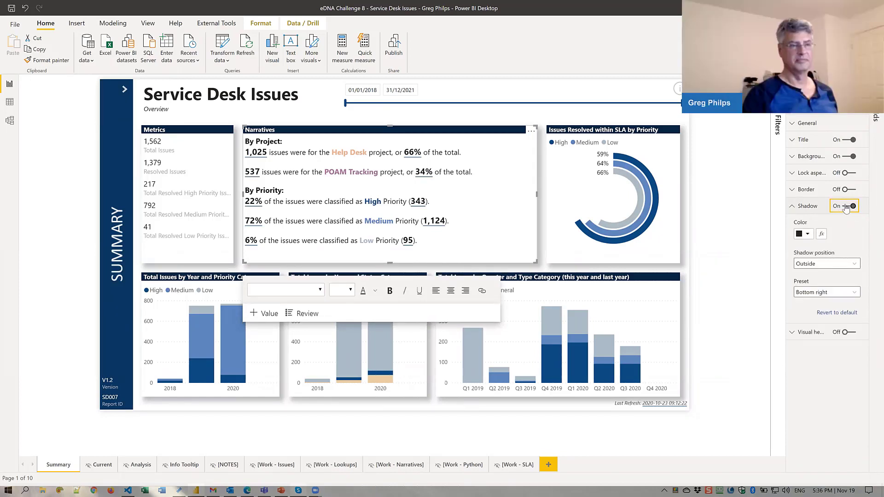
left_click(851, 208)
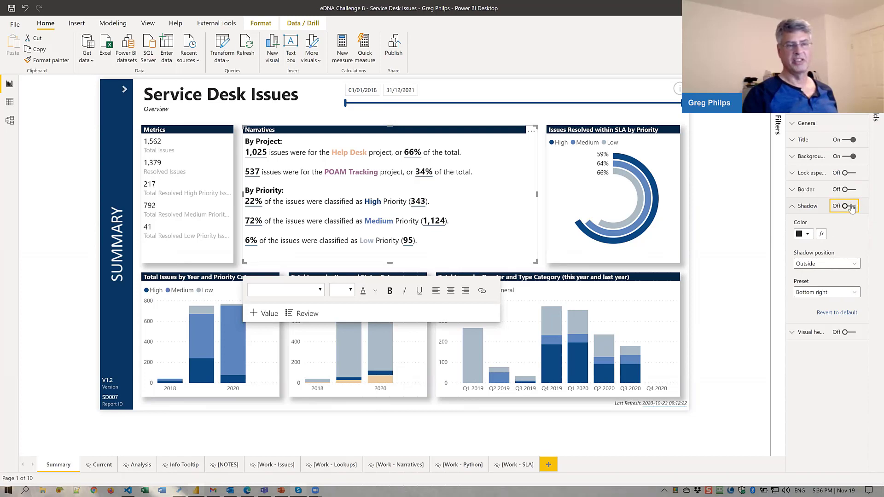
left_click(851, 207)
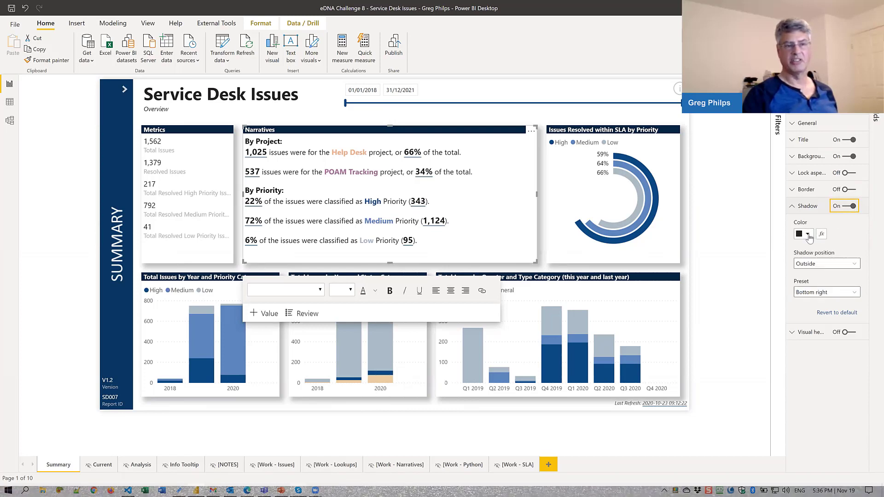
Step: Change the Narratives visual's shadow colour to a light grey theme colour
left_click(809, 235)
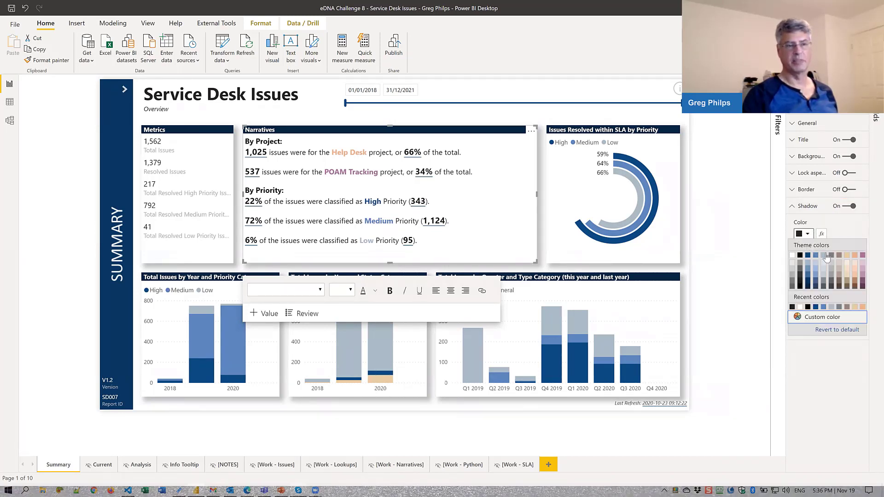
left_click(824, 255)
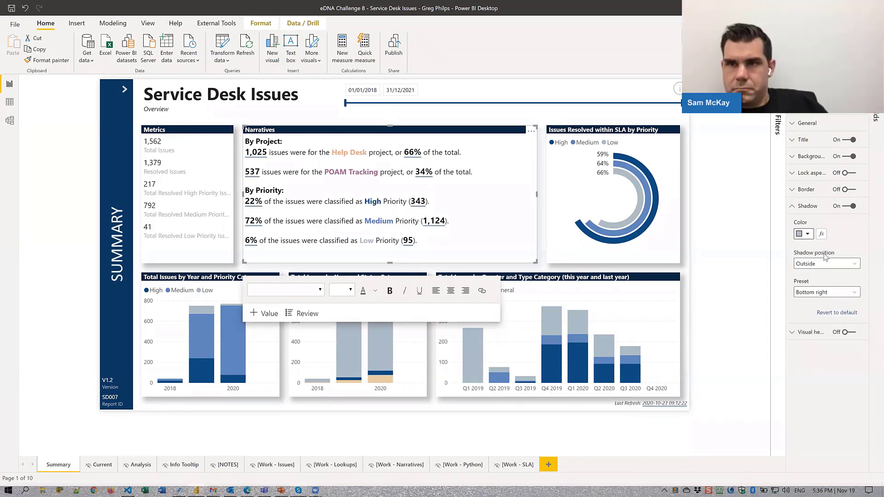
left_click(808, 234)
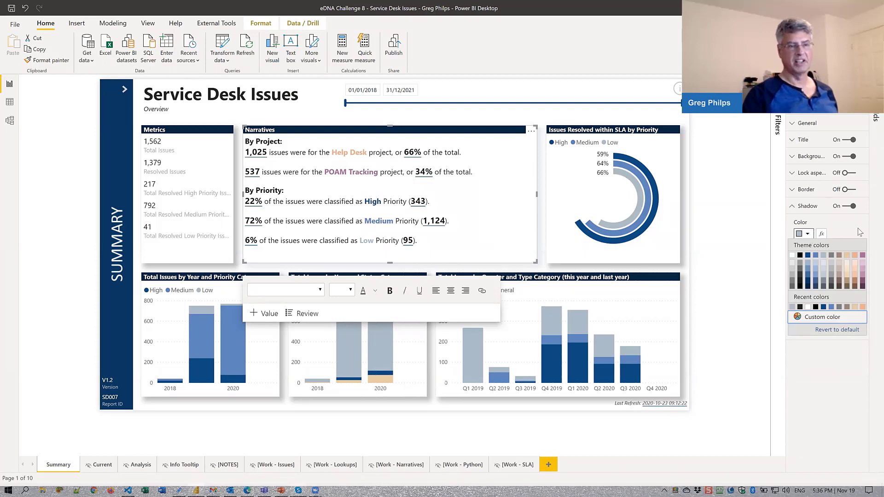
left_click(842, 254)
Step: Set the Narratives visual's shadow position to Inside and deselect it to judge the effect
left_click(835, 264)
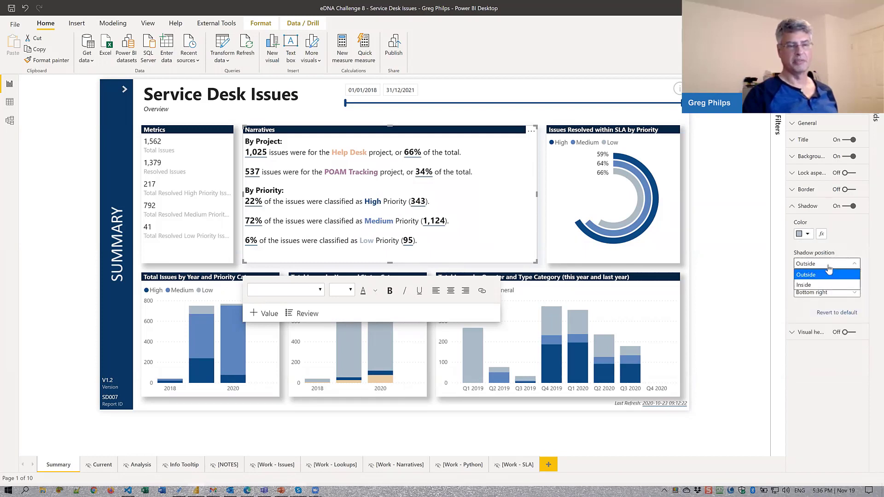
left_click(813, 284)
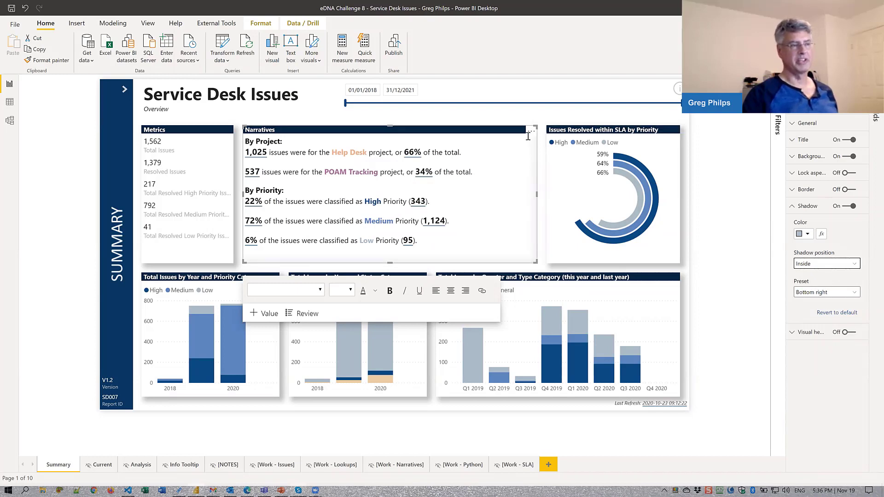
left_click(508, 109)
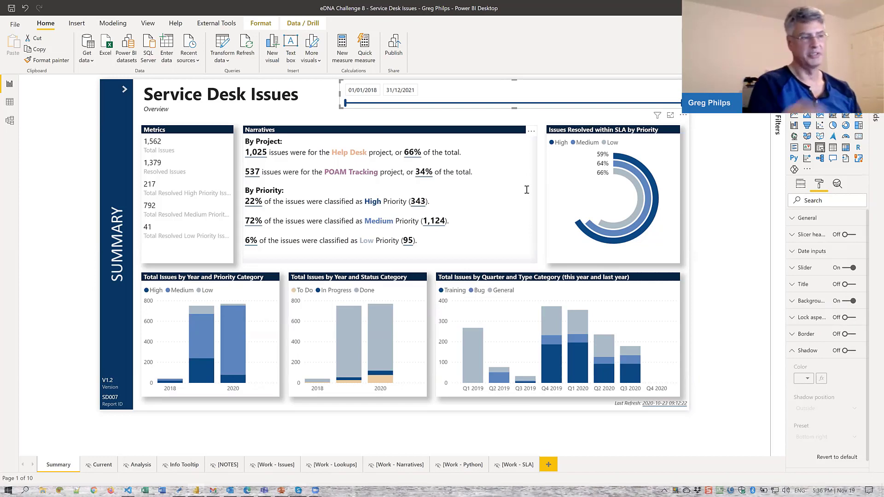
left_click(543, 138)
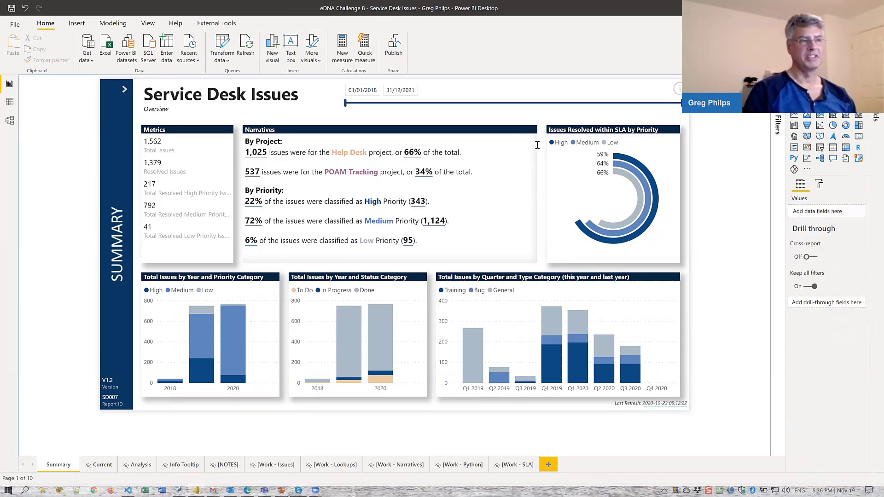
Step: Set the Narratives visual's shadow position back to Outside and deselect the visual
left_click(520, 197)
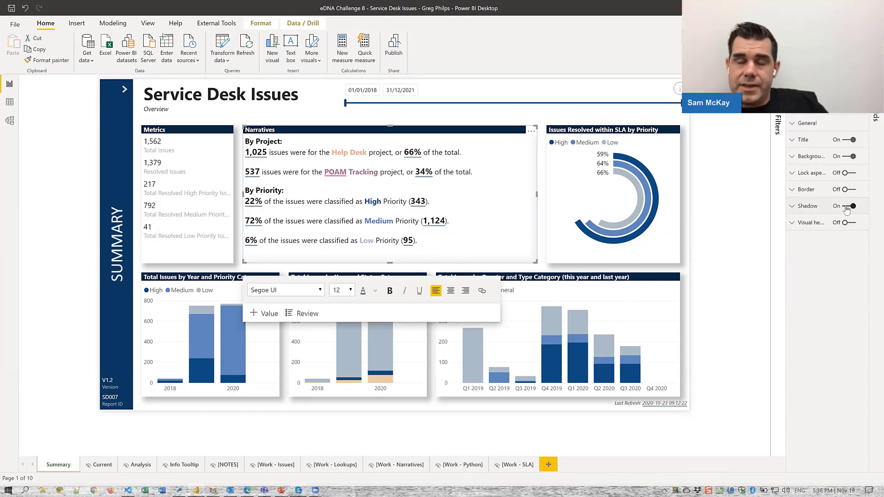
left_click(792, 207)
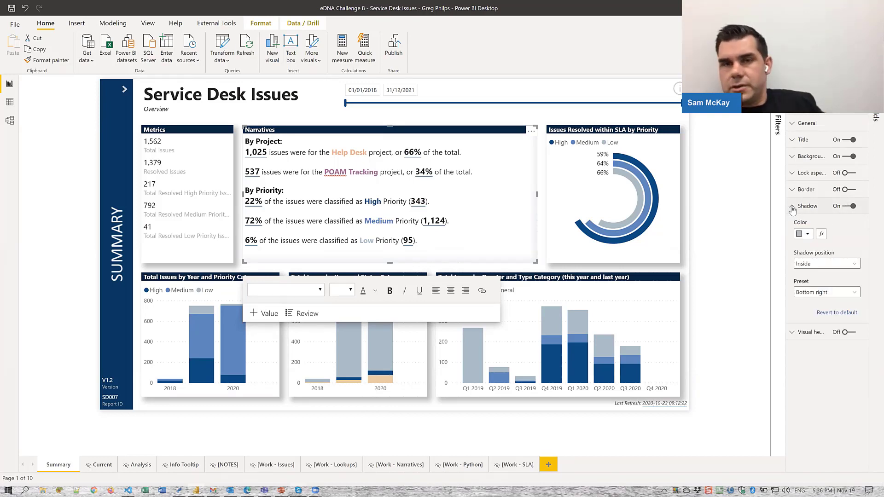
left_click(813, 267)
left_click(814, 277)
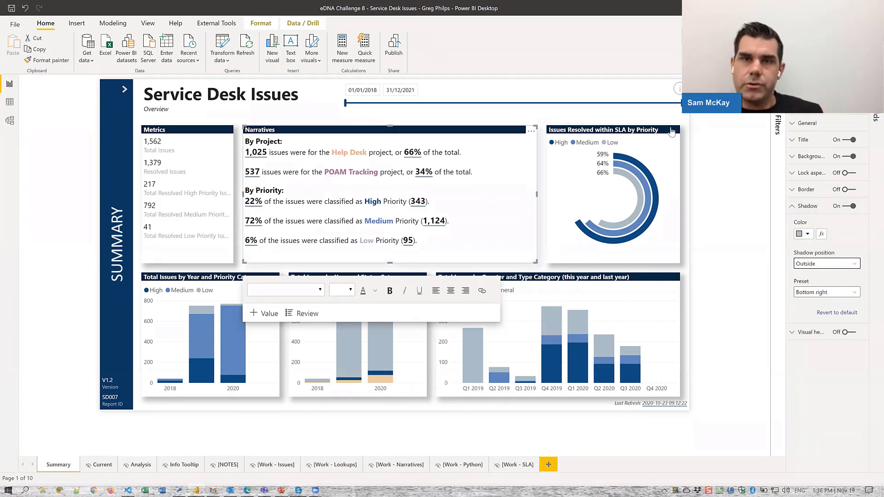
left_click(685, 118)
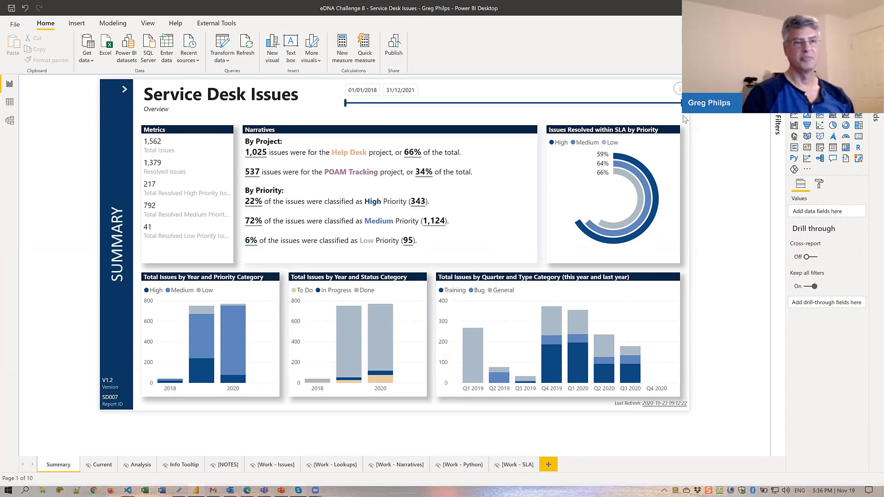
Step: Inspect the position and size in the Narratives visual's general format settings
left_click(819, 184)
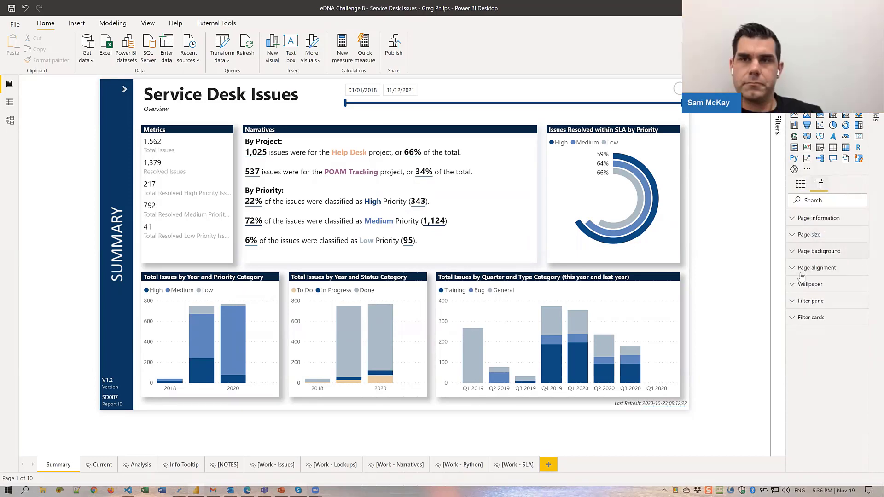
left_click(507, 243)
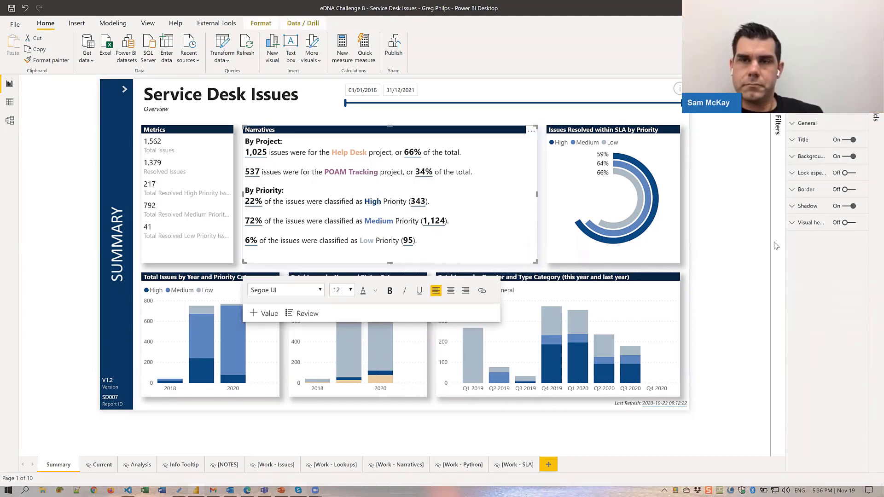
left_click(801, 125)
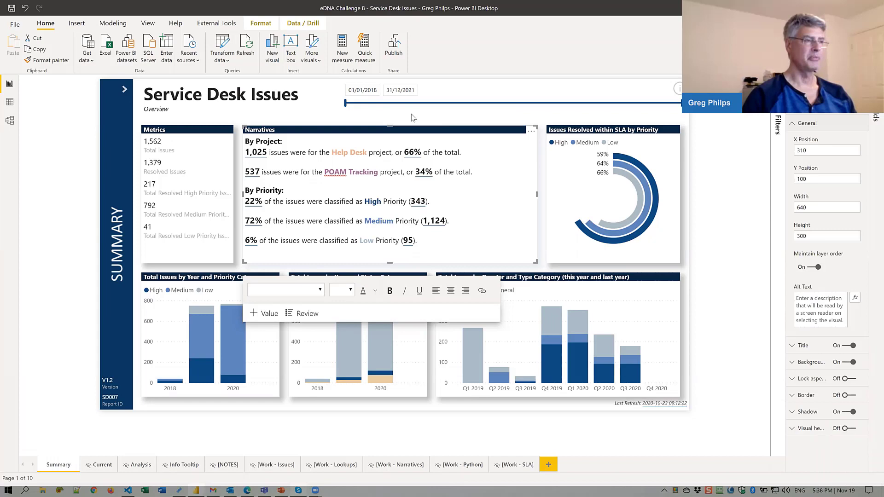
Step: Deselect the Narratives visual and follow the report's forward arrow from the Summary page to the Current page
left_click(412, 118)
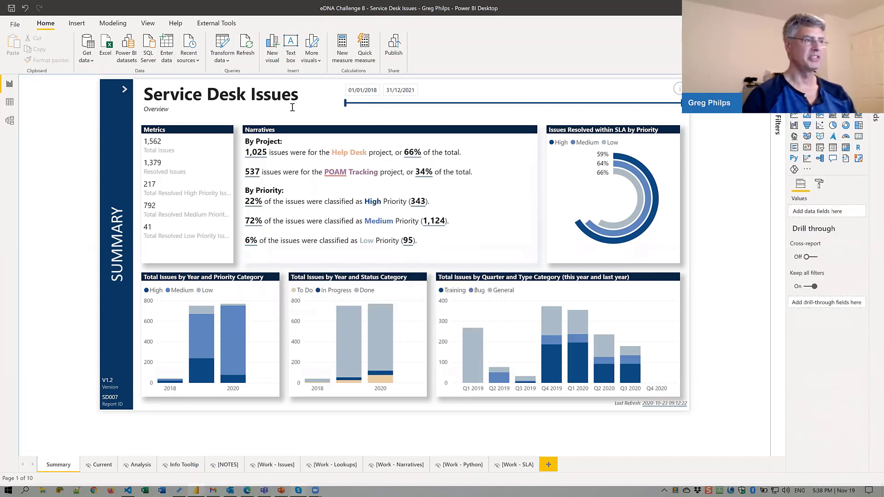
left_click(124, 92)
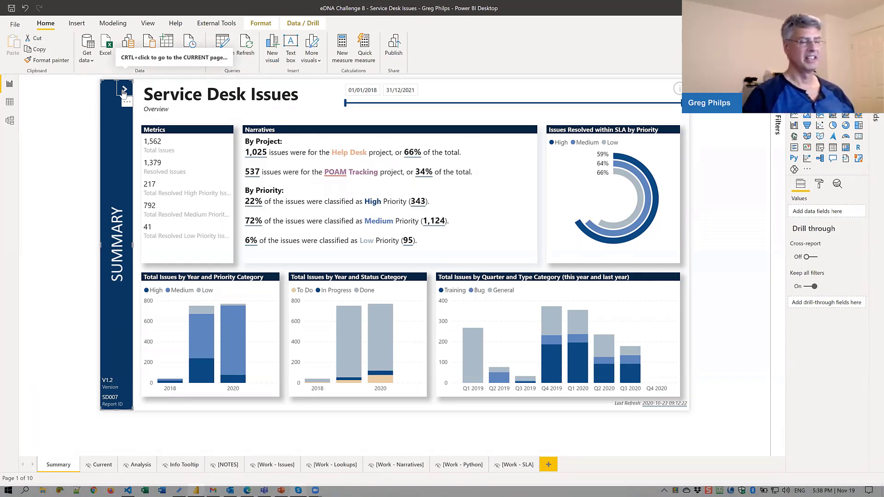
left_click(124, 92, "ctrl")
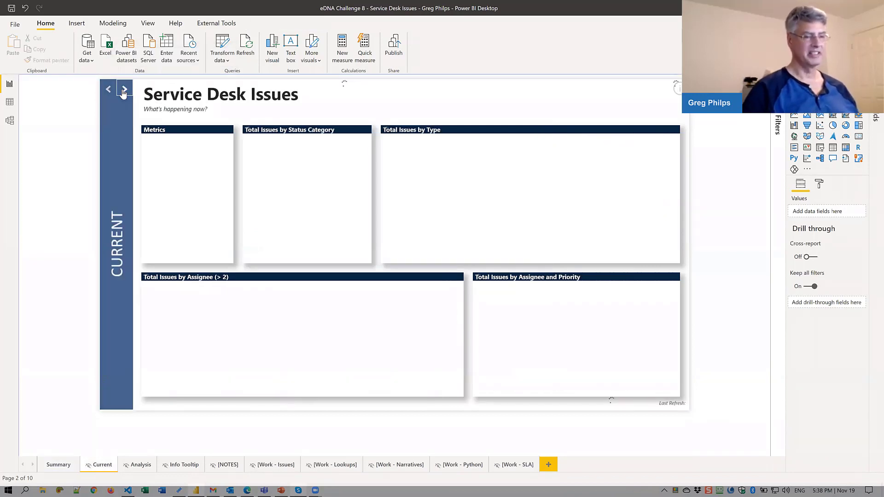
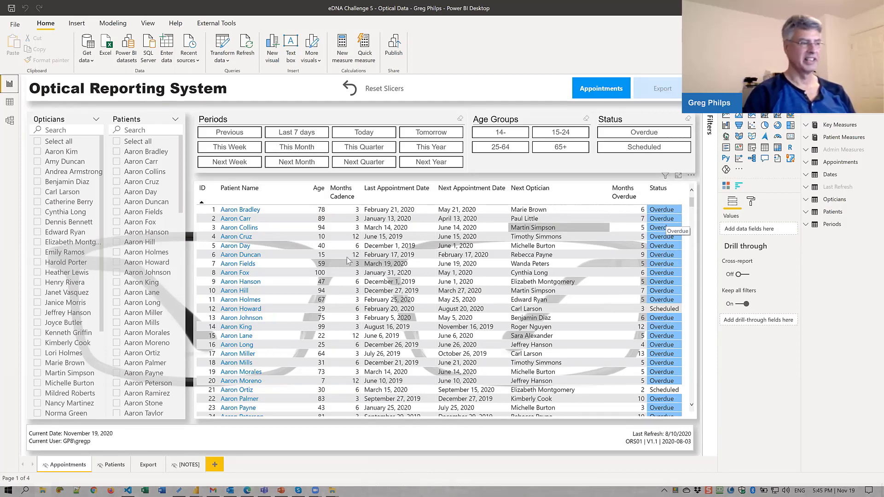
Step: Try to drill through to the Patients page from the patient in the eighth row of the appointments table
left_click(239, 276)
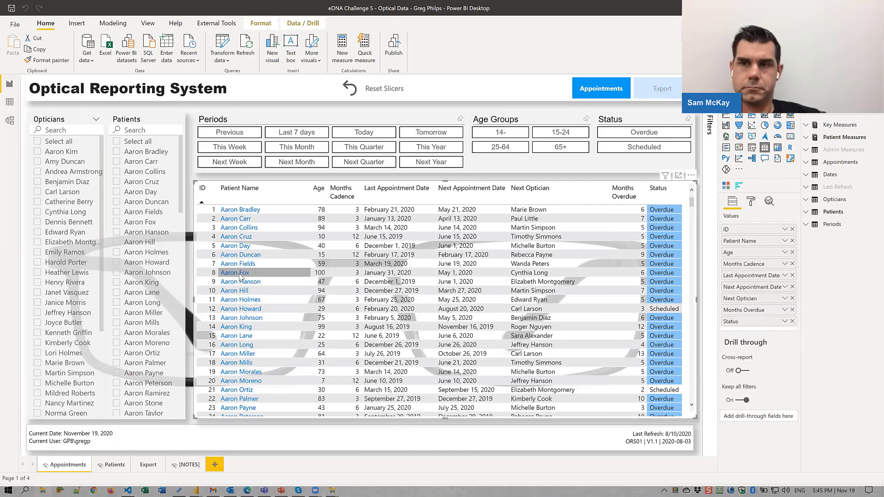
right_click(239, 276)
mouse_move(300, 316)
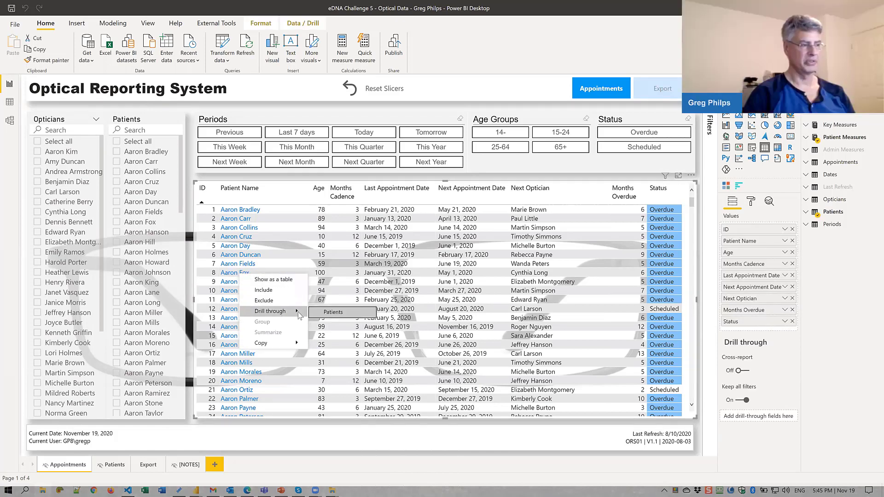
left_click(340, 316)
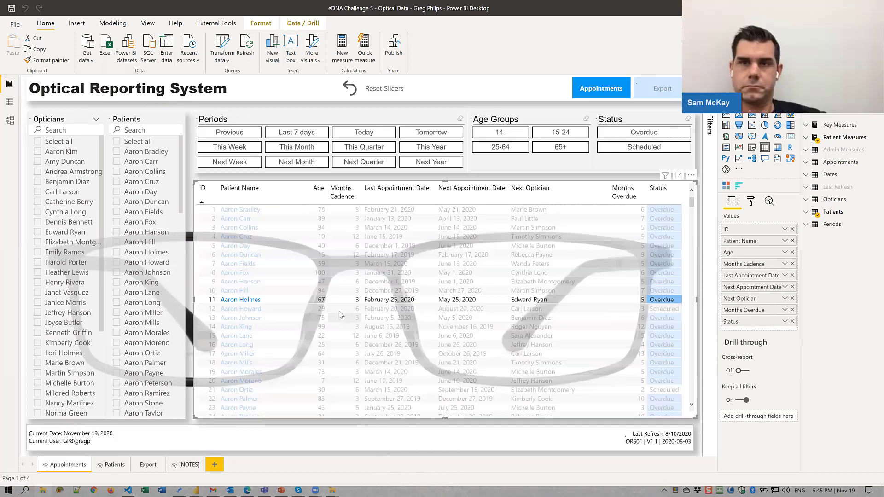
Step: Drill through to the Patients page from the patient in the eleventh row of the appointments table
right_click(256, 301)
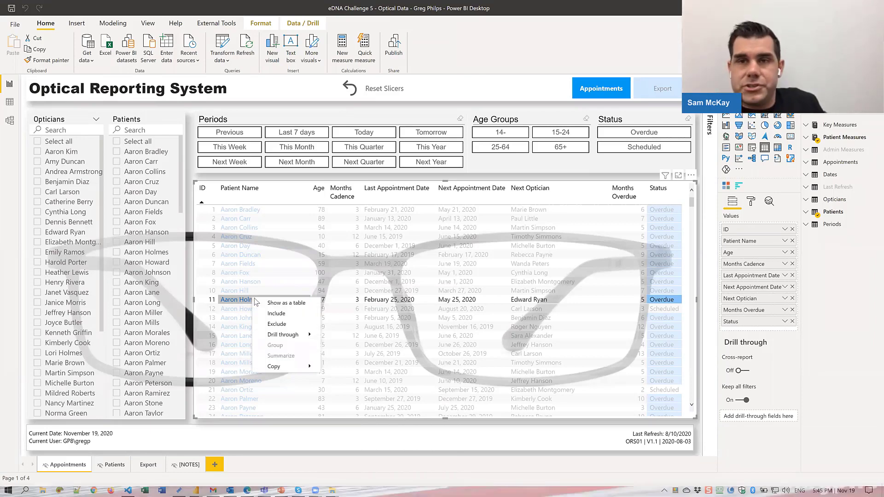
mouse_move(299, 335)
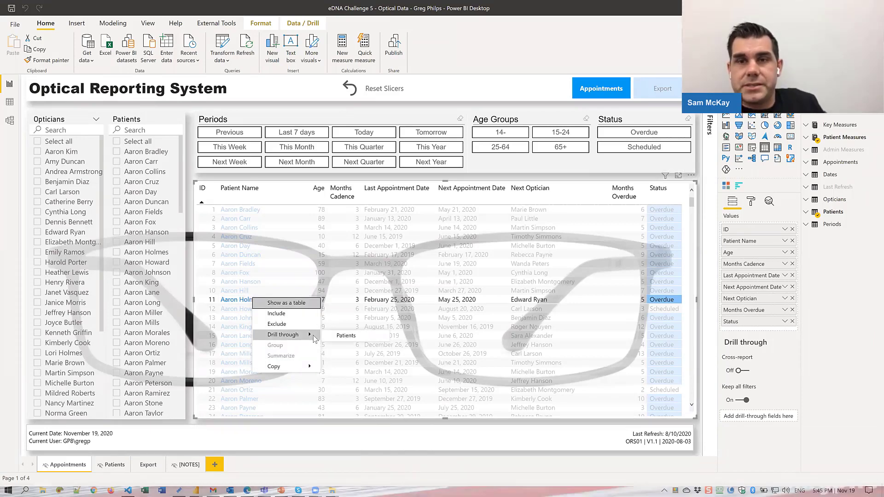
left_click(345, 335)
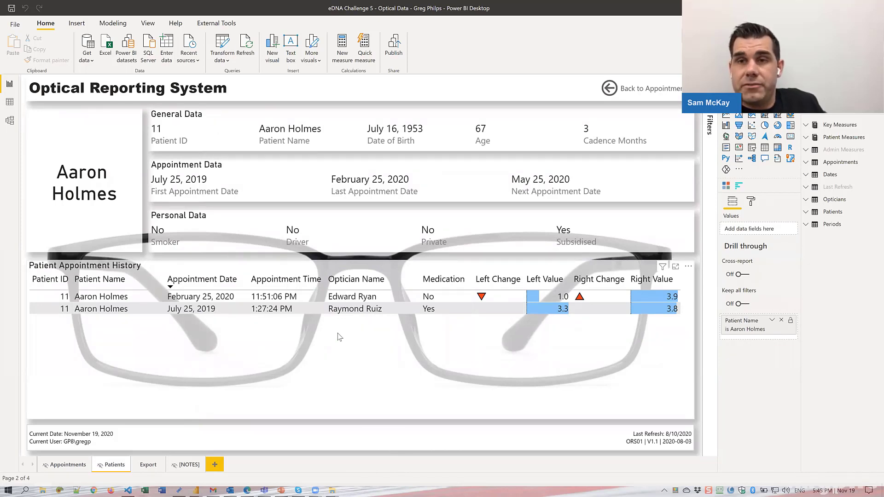
Step: Return from the patient details to the Appointments page and follow its link to the Export page
left_click(612, 89, "ctrl")
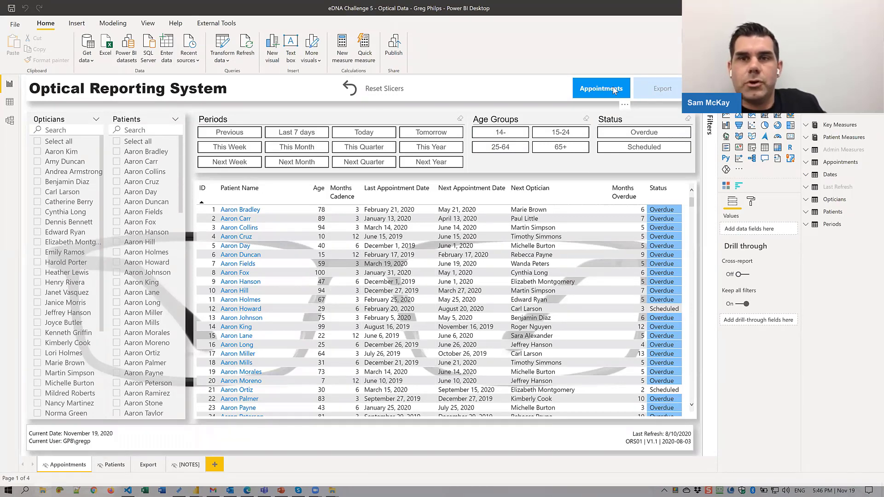
left_click(667, 93)
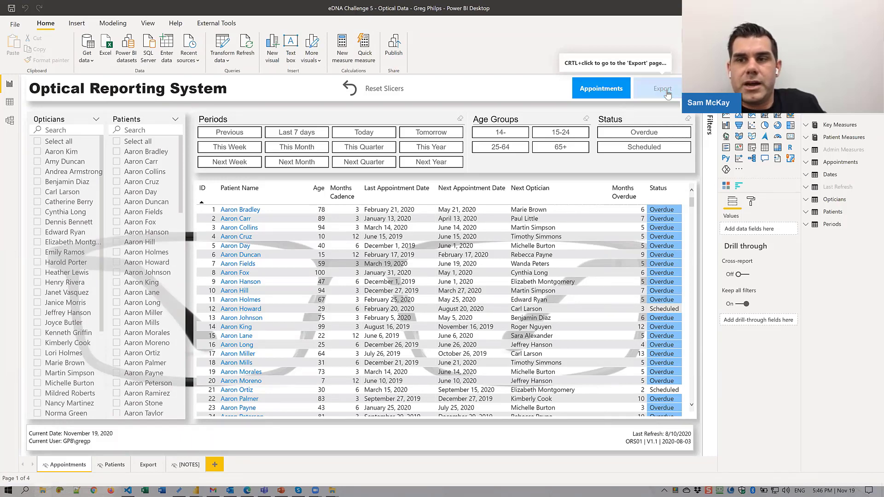
left_click(667, 94, "ctrl")
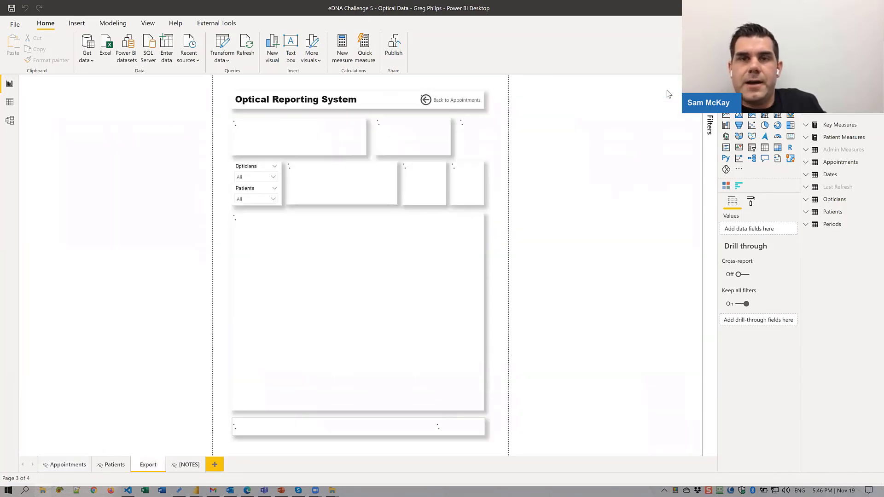